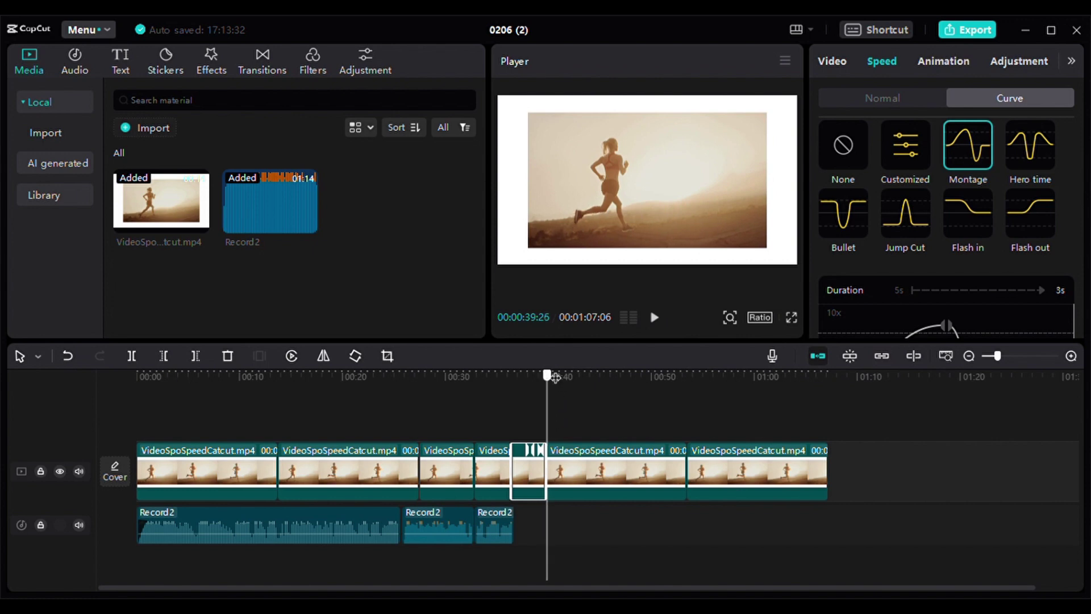
# Step: Split the fourth video clip at 00:00:36:14
pyautogui.hotkey('ctrl', 'z')
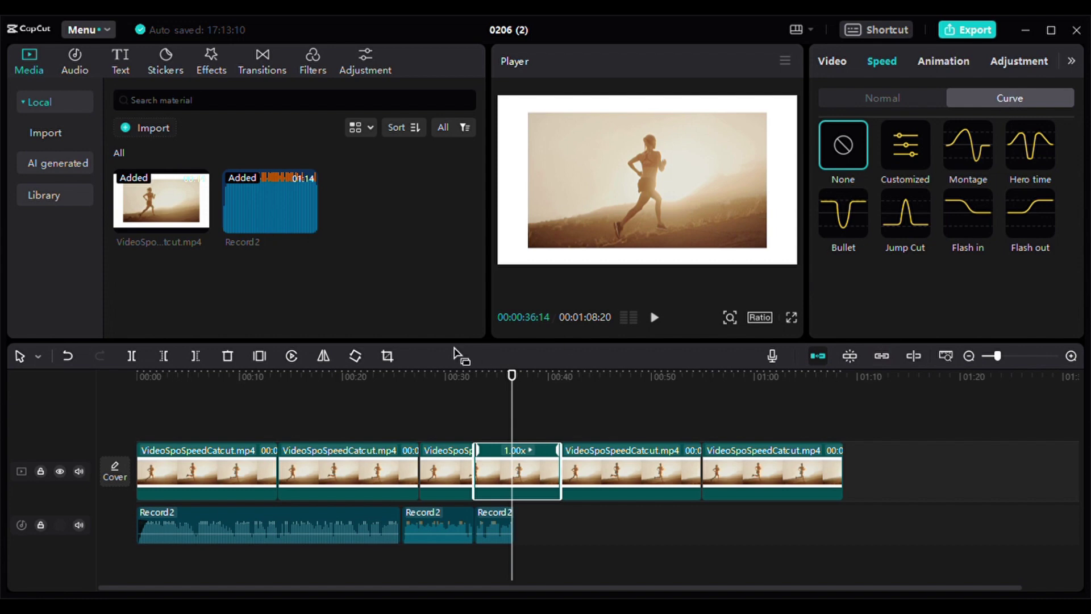
pyautogui.click(133, 357)
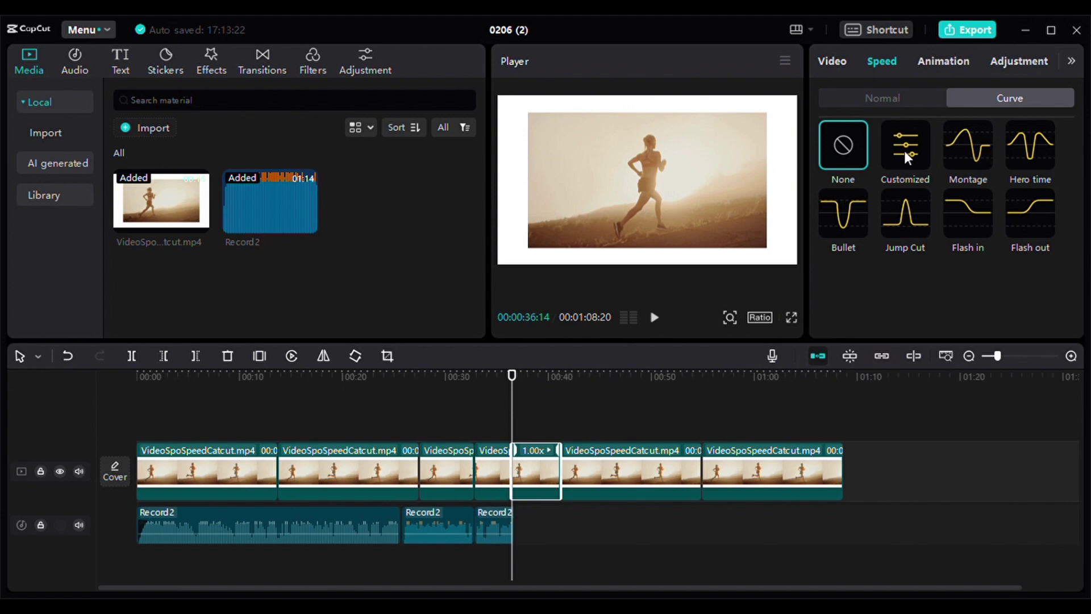
# Step: Try the Montage and Hero time speed curves on the short clip after the split, and undo both
pyautogui.click(971, 143)
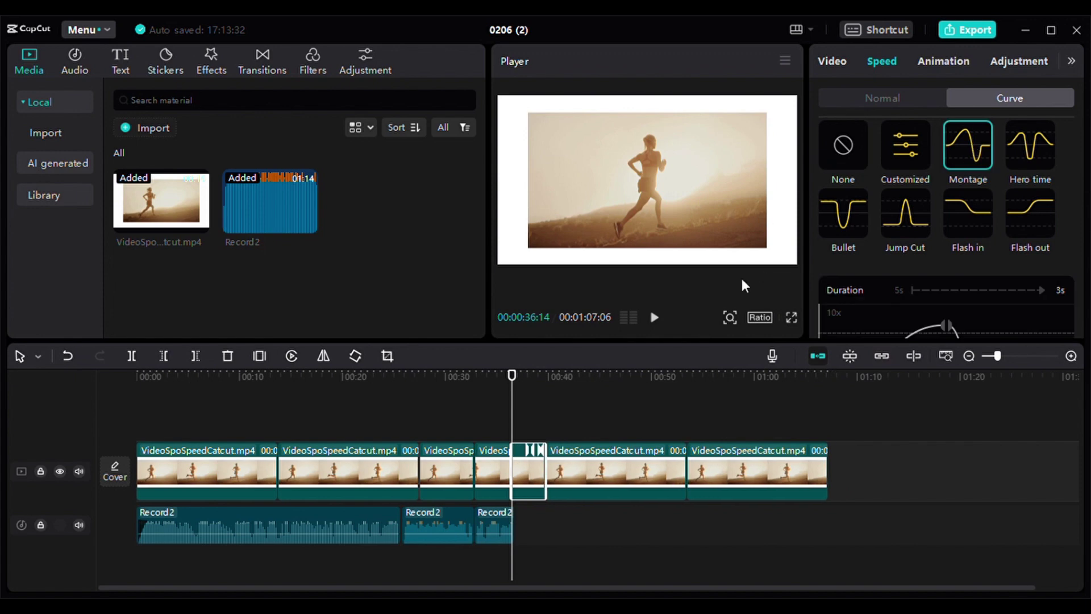
pyautogui.click(659, 319)
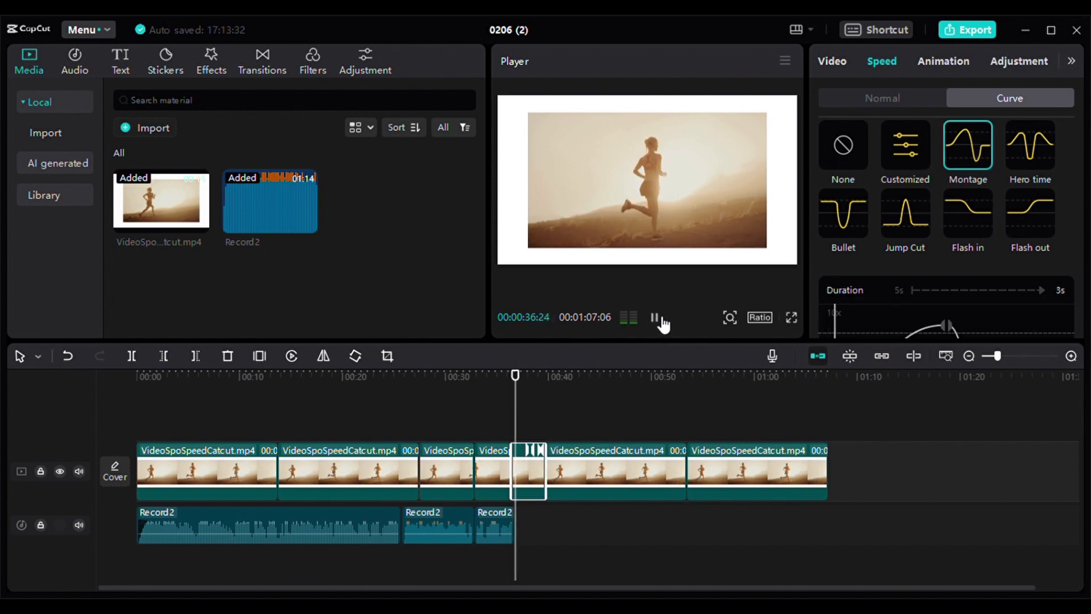
pyautogui.click(663, 324)
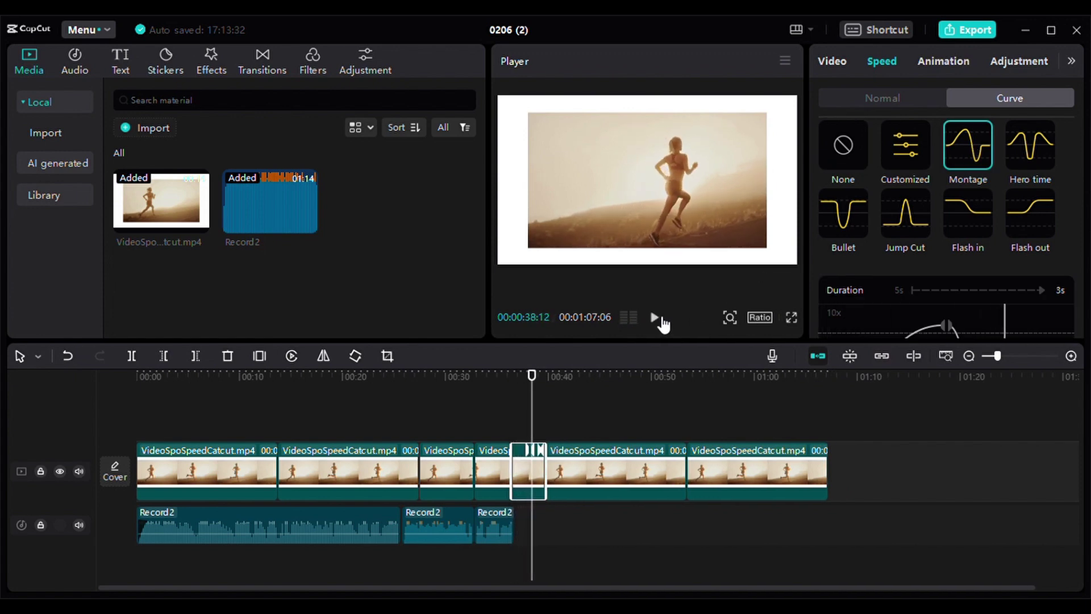
pyautogui.click(1034, 141)
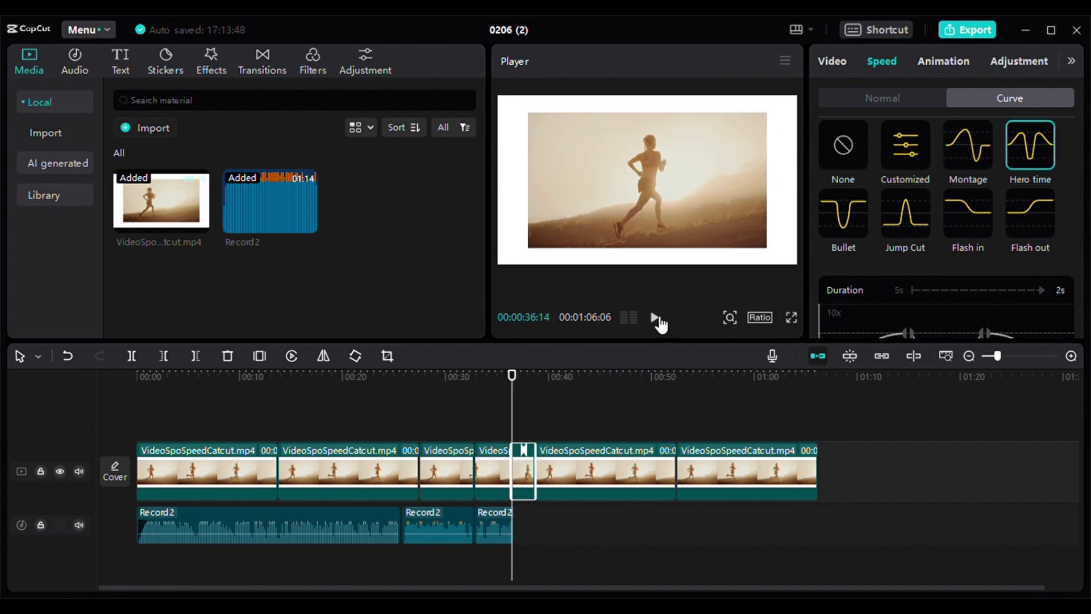
pyautogui.click(67, 356)
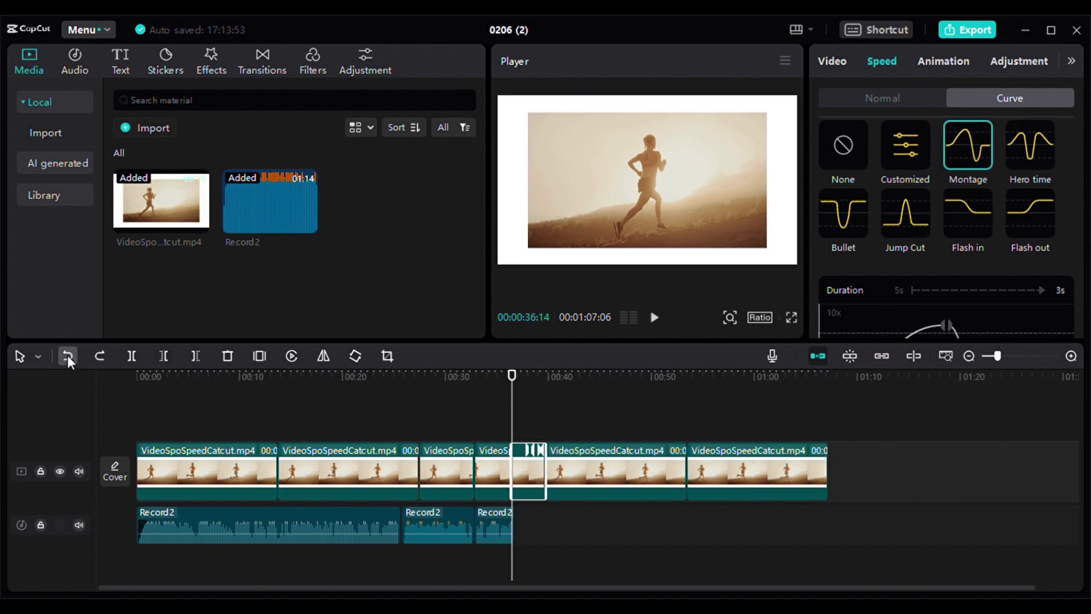
pyautogui.click(67, 356)
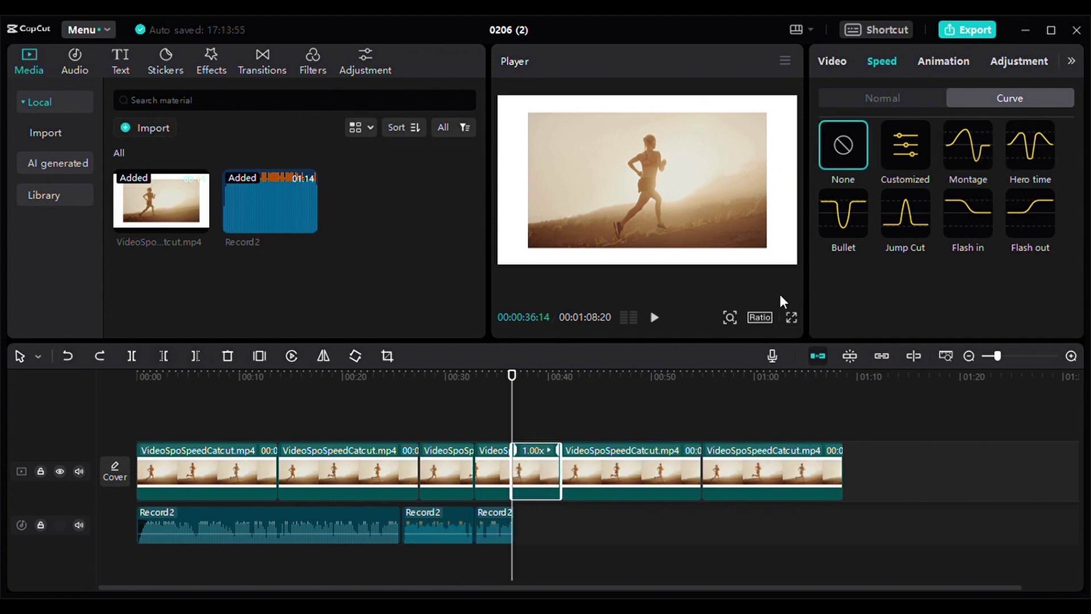
# Step: Try the Bullet speed curve on the short clip after the split, preview the playback and undo the curve
pyautogui.click(843, 217)
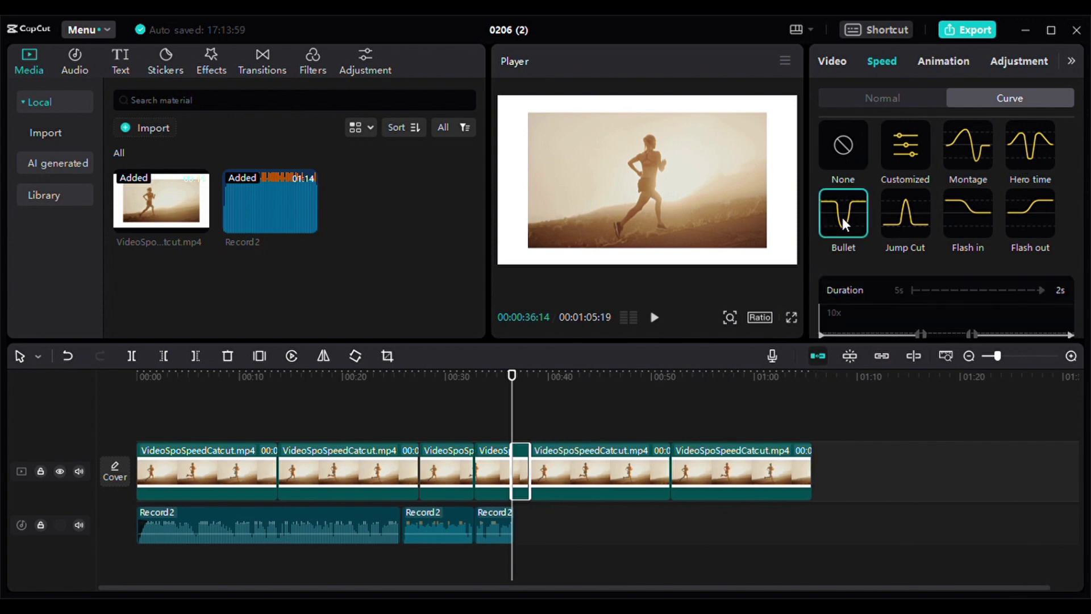
pyautogui.click(655, 318)
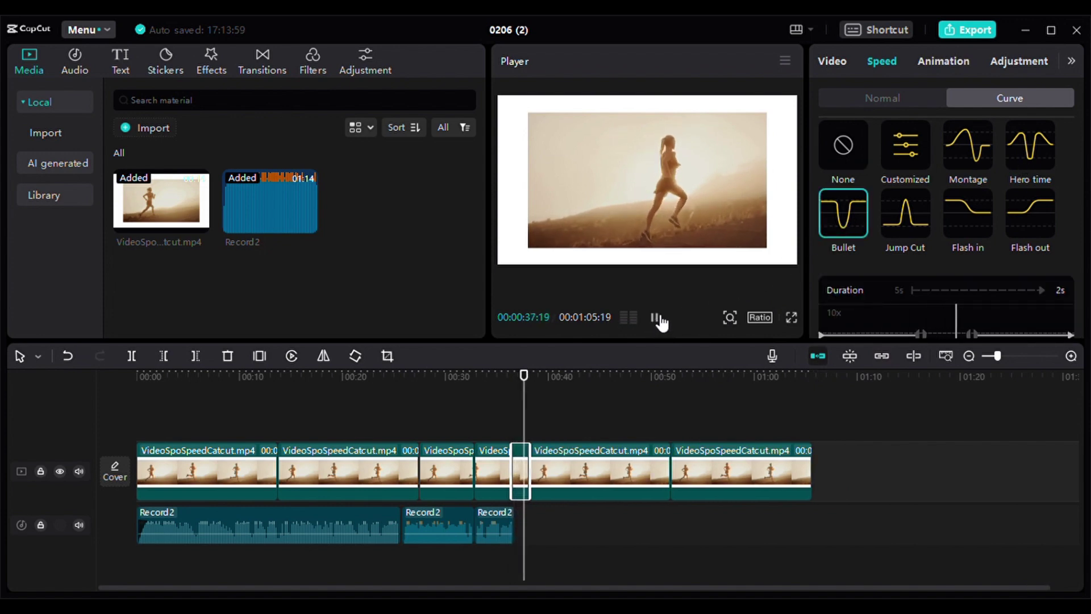
pyautogui.click(656, 318)
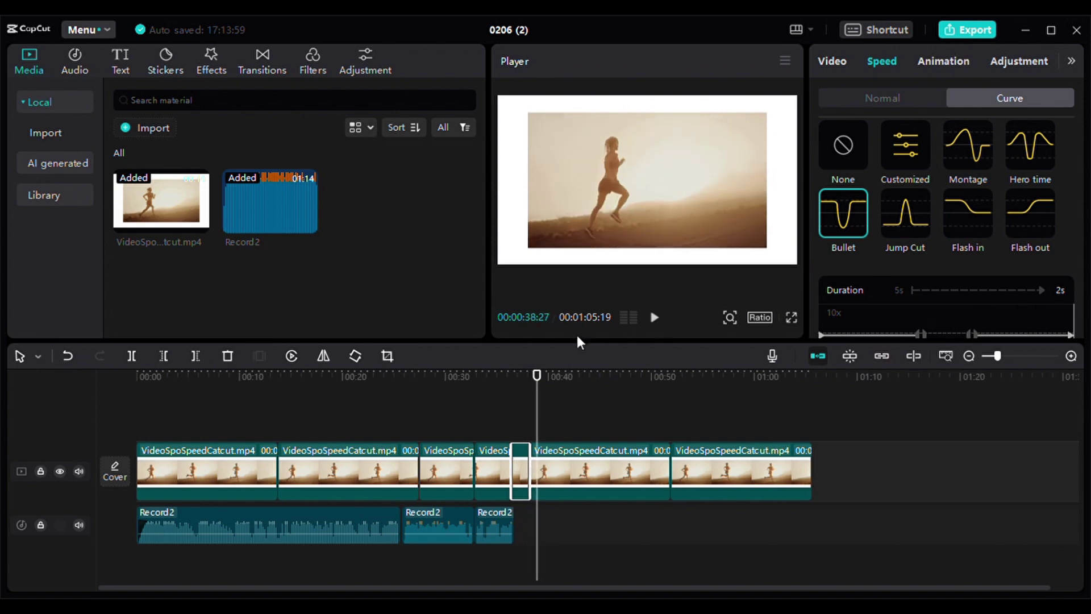
pyautogui.moveTo(544, 378); pyautogui.dragTo(507, 378)
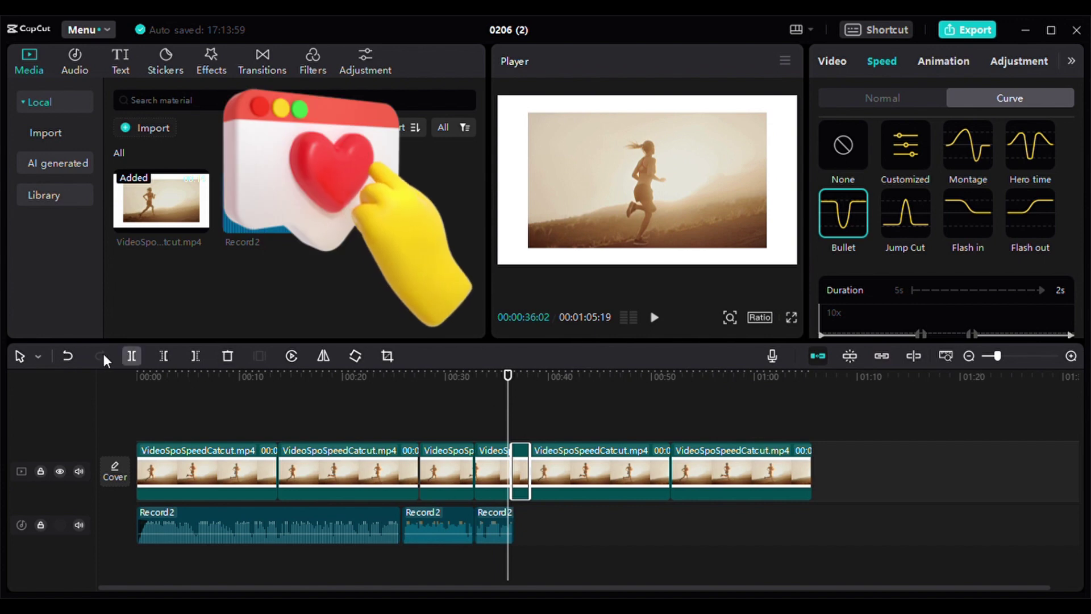
pyautogui.click(68, 356)
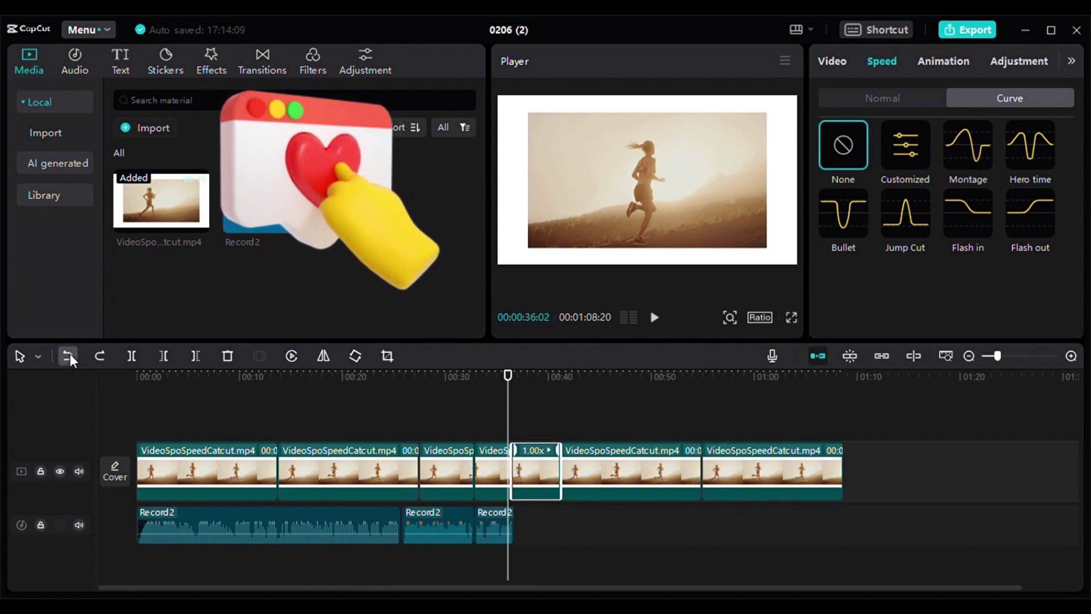
pyautogui.click(68, 355)
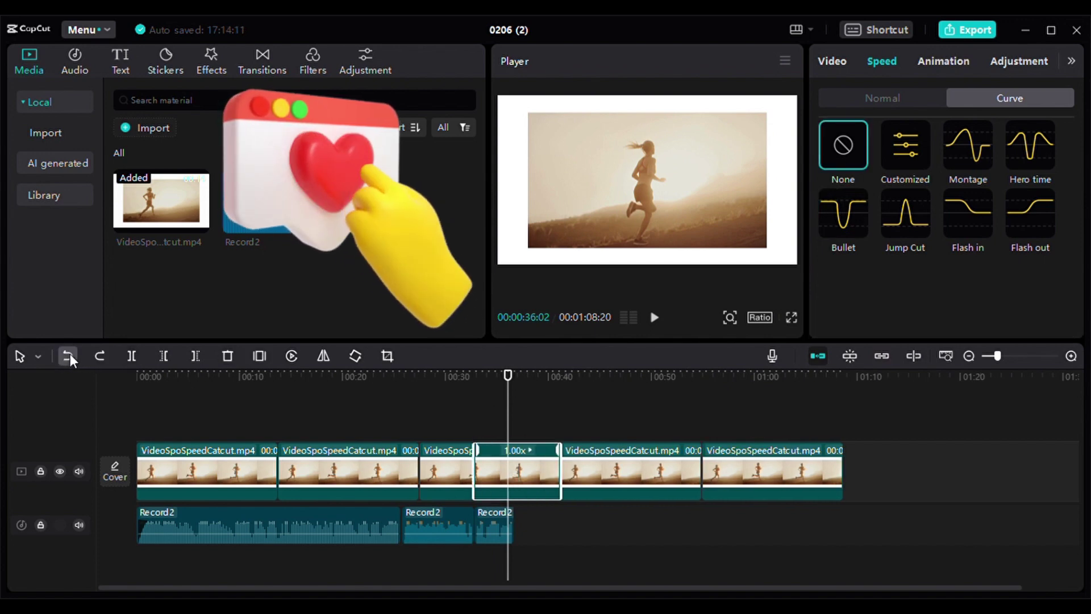
pyautogui.click(99, 357)
pyautogui.click(99, 358)
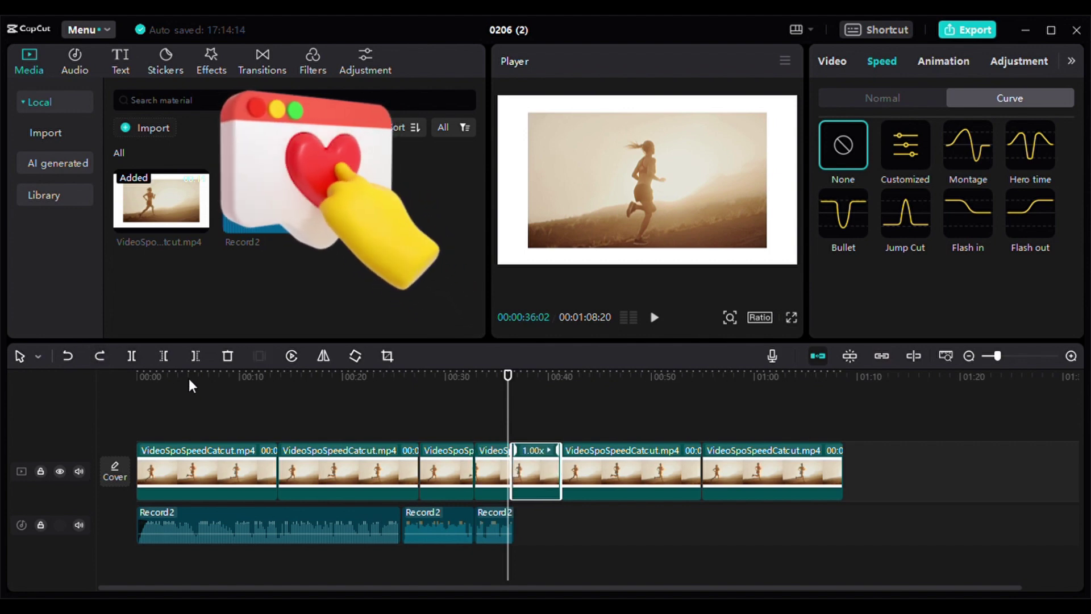
# Step: Apply the Customized speed curve to the short clip after the split and select the curve's first inner point
pyautogui.click(908, 147)
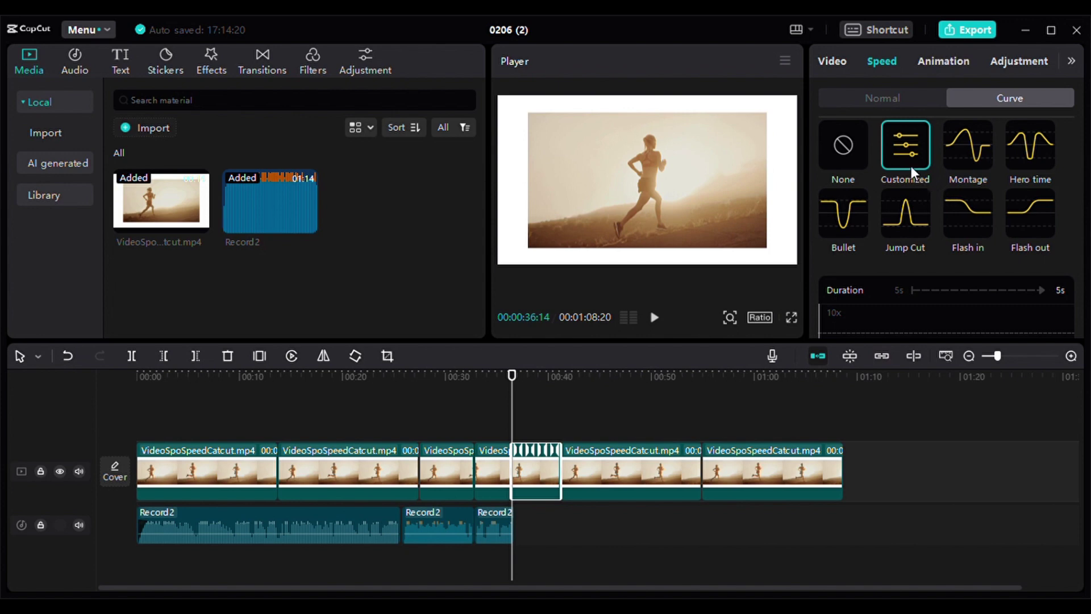
pyautogui.scroll(-3, 909, 158)
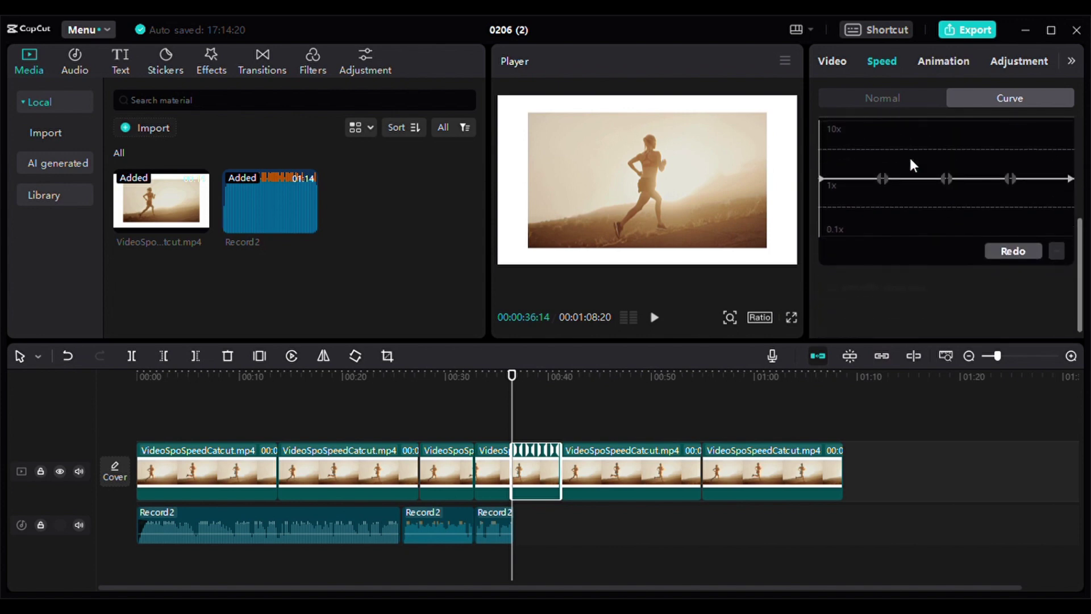
pyautogui.scroll(2, 887, 175)
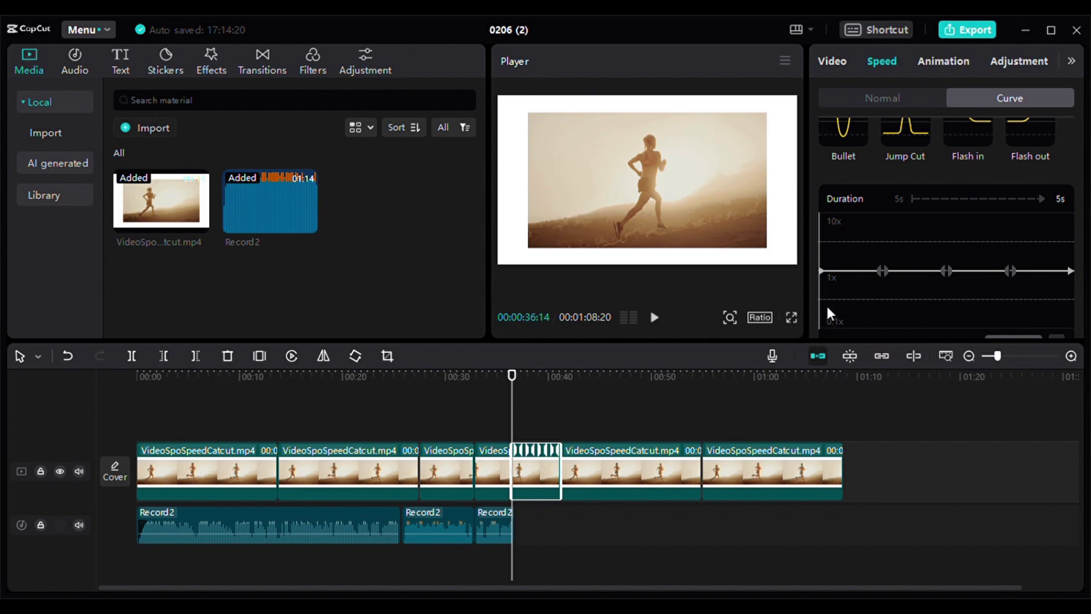
pyautogui.click(881, 270)
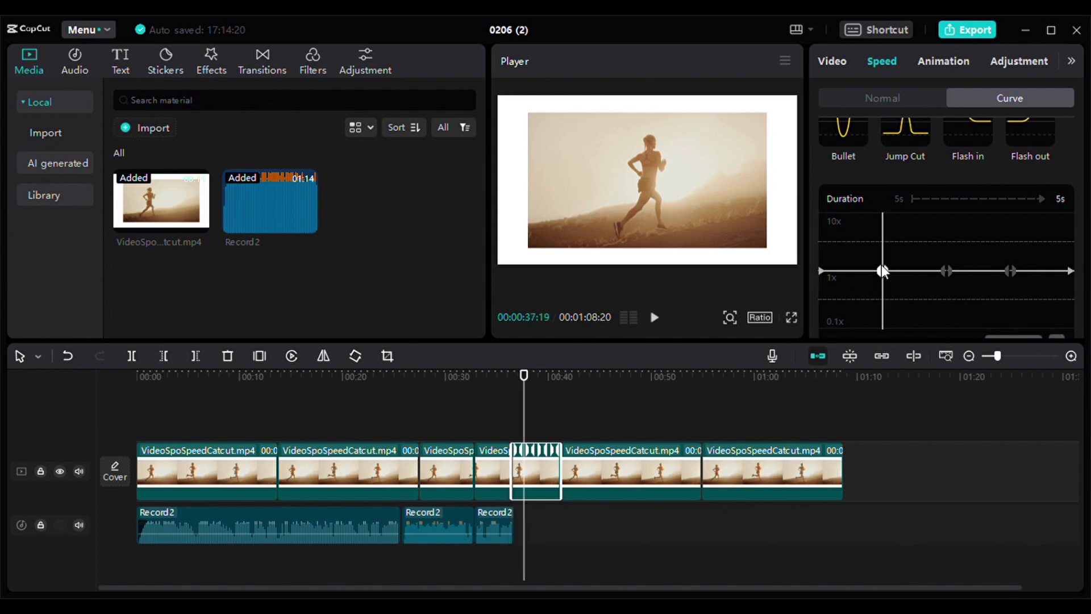
# Step: Play through the short clip and apply the Customized speed curve to the second-to-last video clip
pyautogui.click(628, 462)
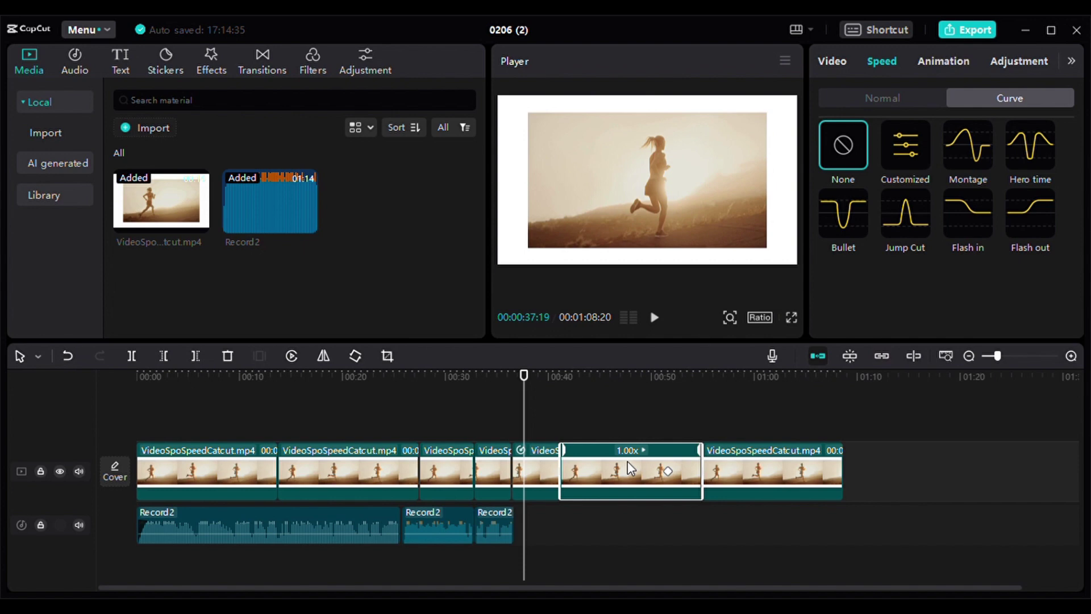
pyautogui.click(655, 318)
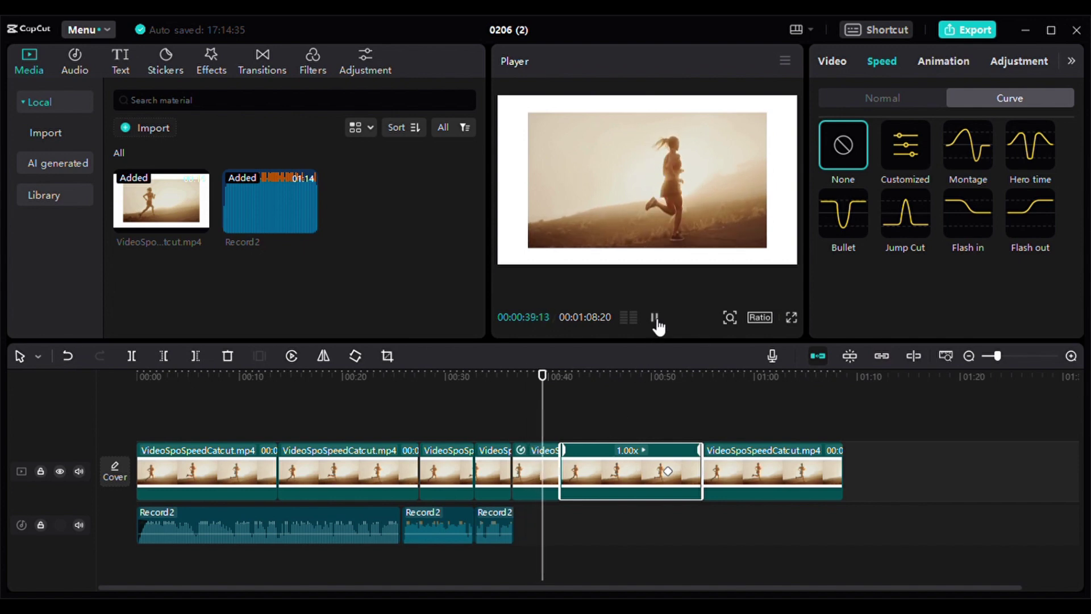
pyautogui.click(655, 318)
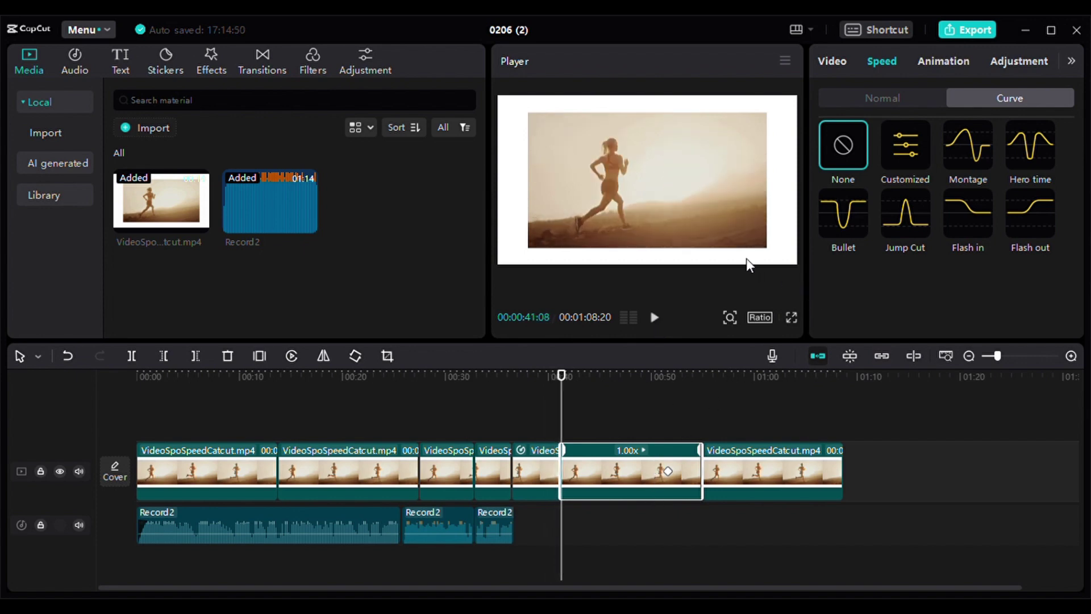
pyautogui.click(903, 142)
pyautogui.scroll(-5, 935, 236)
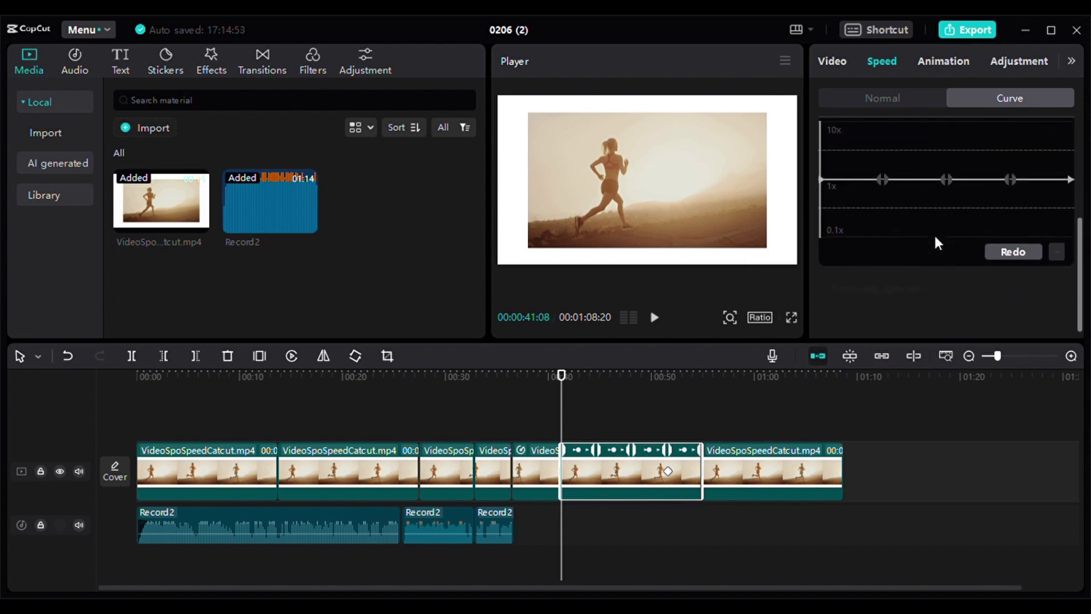
# Step: Slow down the clip's first half by lowering the first two inner curve points below 1x, and preview it
pyautogui.moveTo(882, 180); pyautogui.dragTo(886, 209)
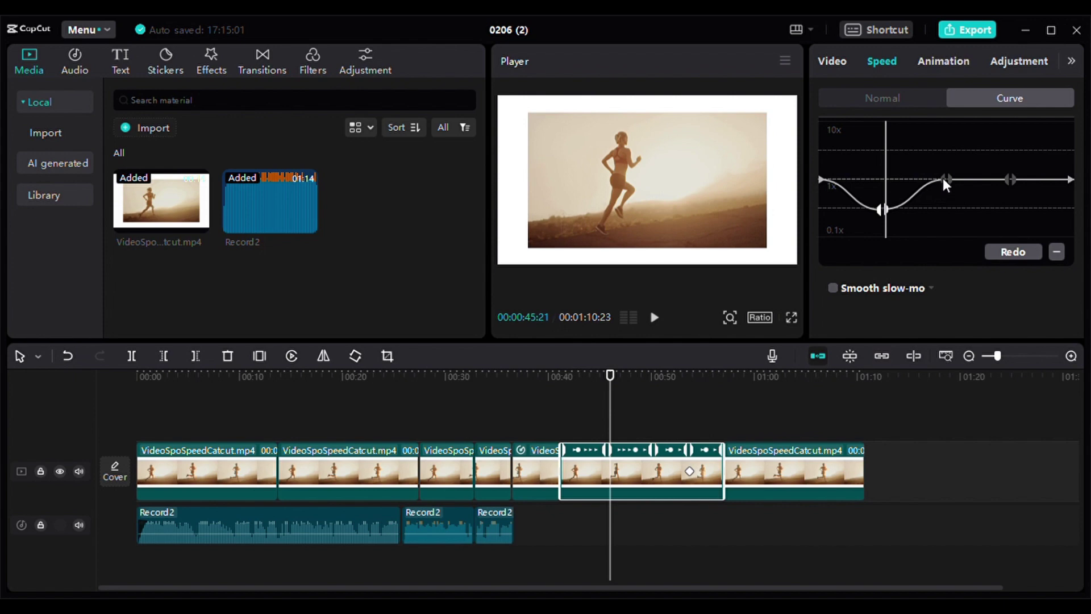
pyautogui.moveTo(943, 178); pyautogui.dragTo(942, 215)
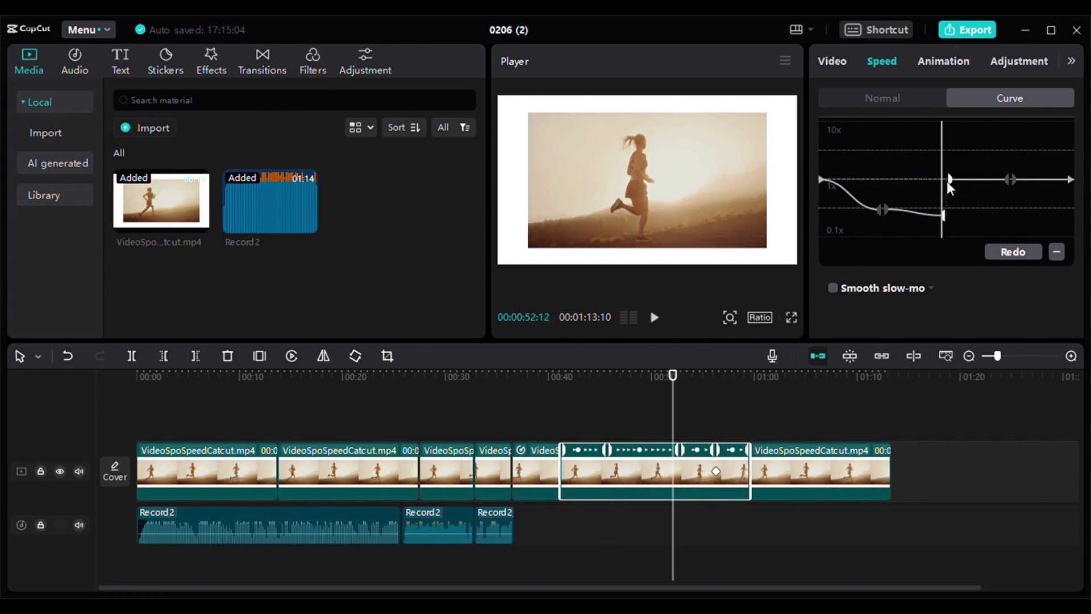
pyautogui.moveTo(950, 176); pyautogui.dragTo(950, 216)
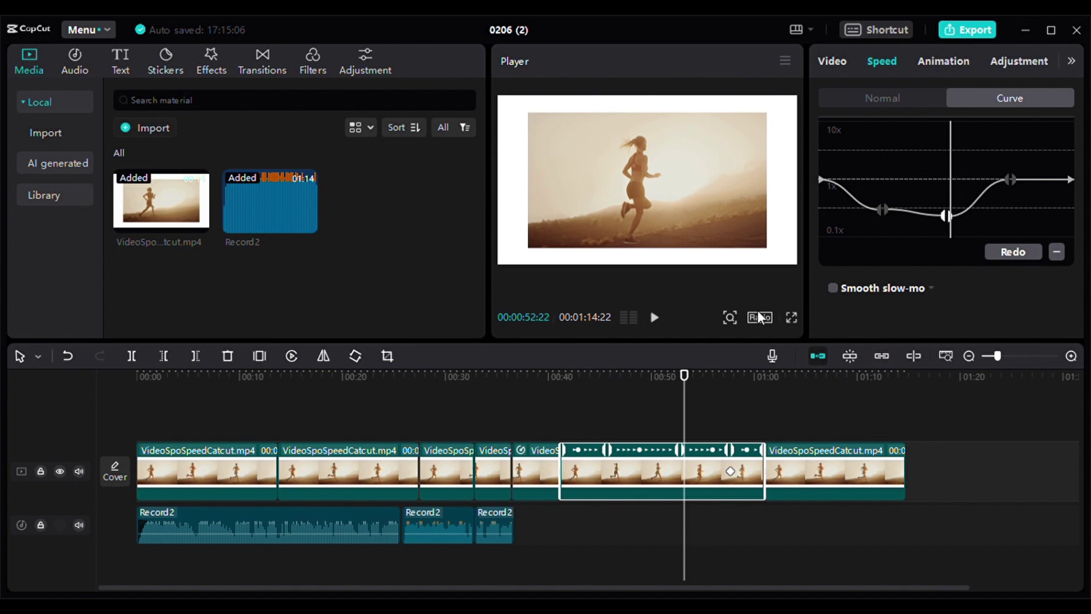
pyautogui.moveTo(695, 382); pyautogui.dragTo(570, 420)
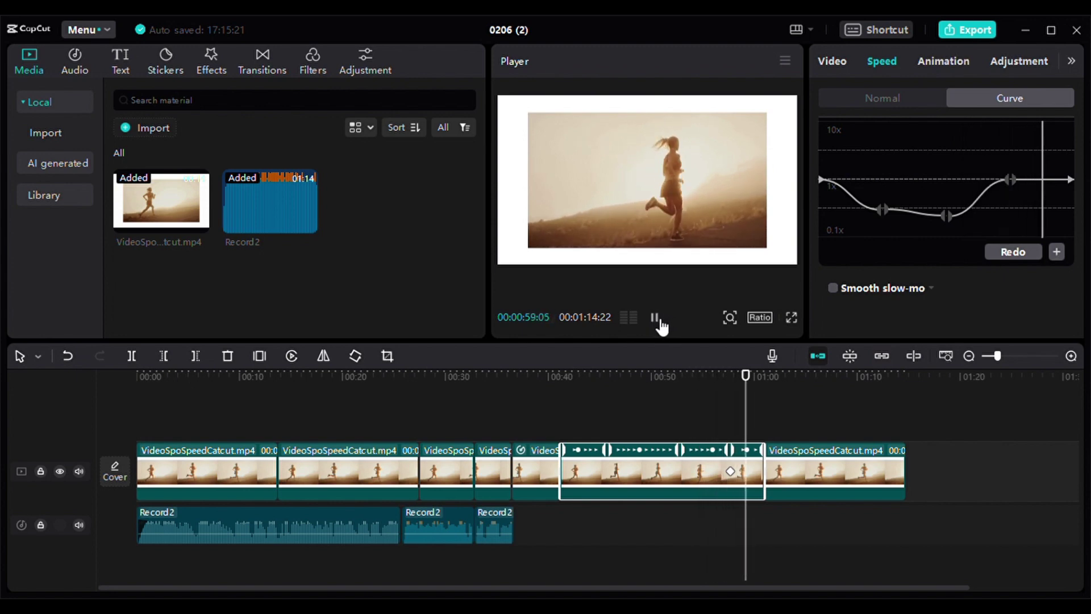
# Step: Speed up the clip's end by raising the third inner curve point well above 1x, and return the playhead to the clip's start
pyautogui.click(1006, 178)
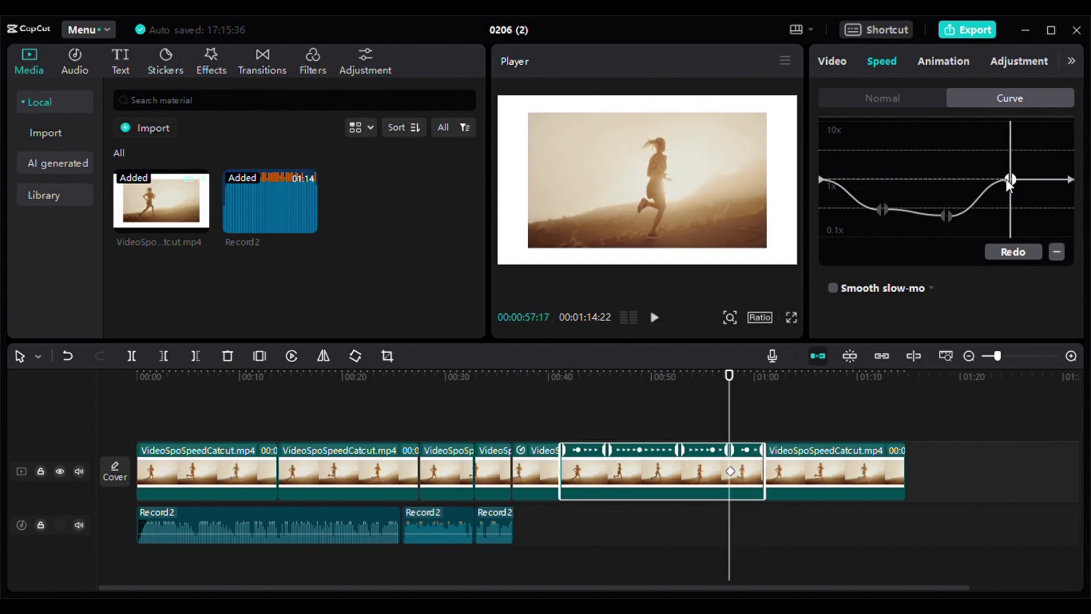
pyautogui.moveTo(1006, 178); pyautogui.dragTo(1000, 142)
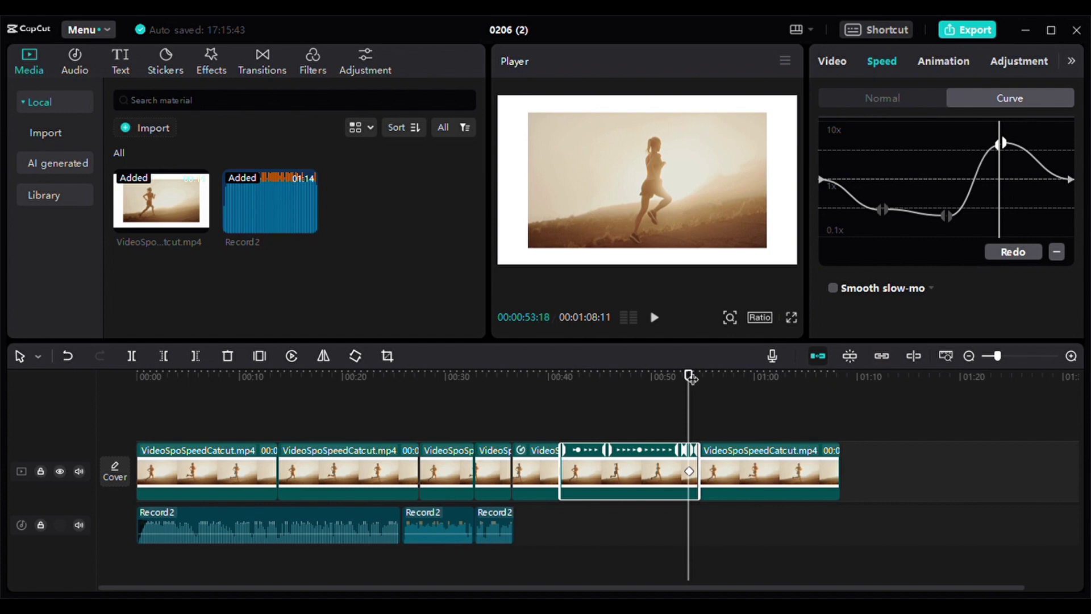
pyautogui.moveTo(697, 377); pyautogui.dragTo(560, 406)
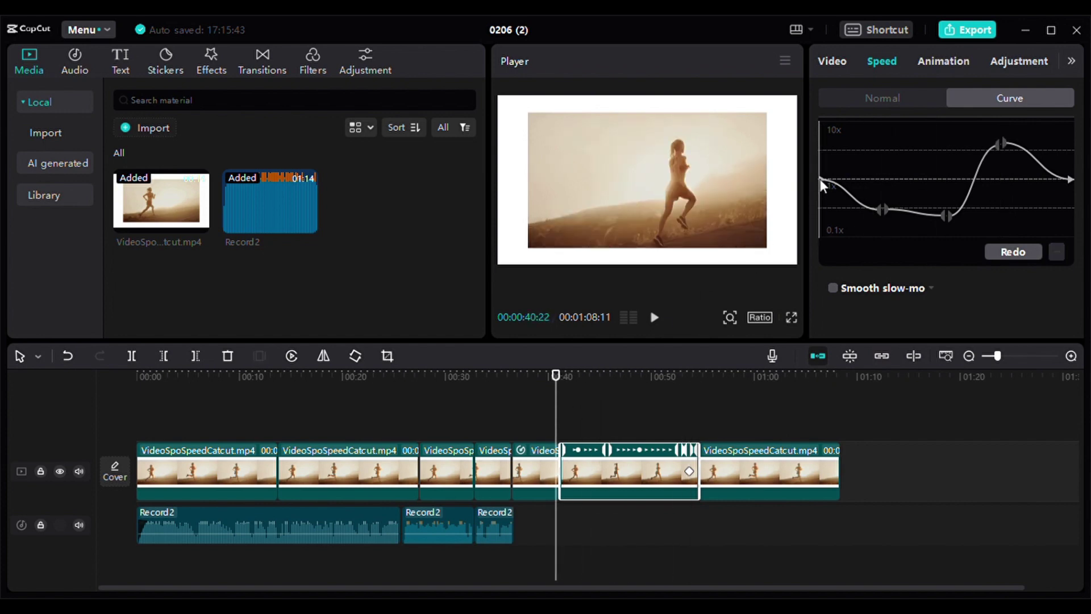
# Step: Raise the speed curve's starting point to nearly 10x and play back the clip
pyautogui.moveTo(821, 180); pyautogui.dragTo(821, 134)
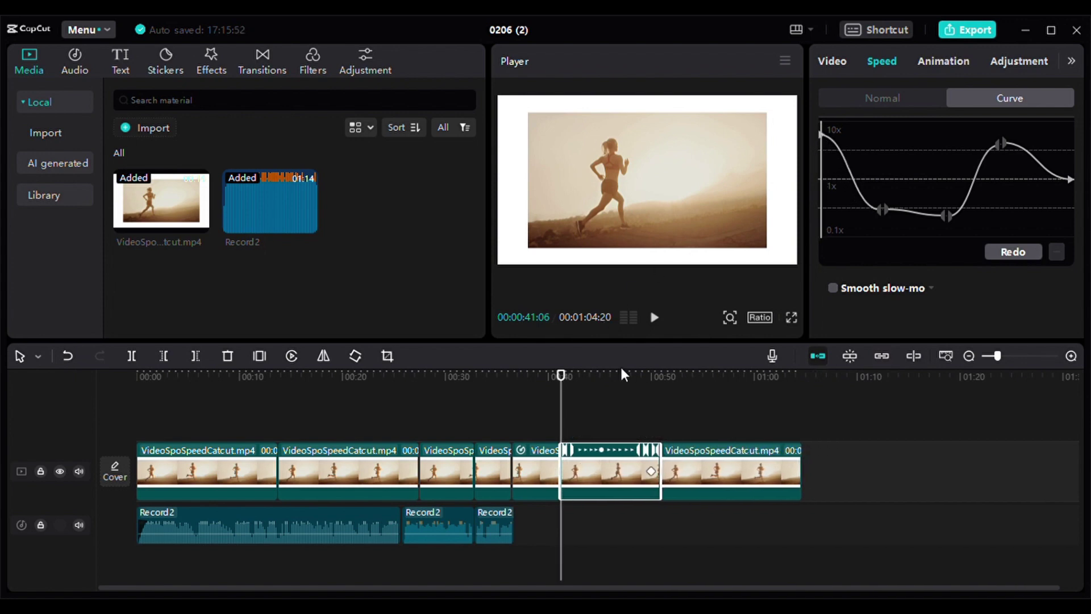
pyautogui.click(658, 321)
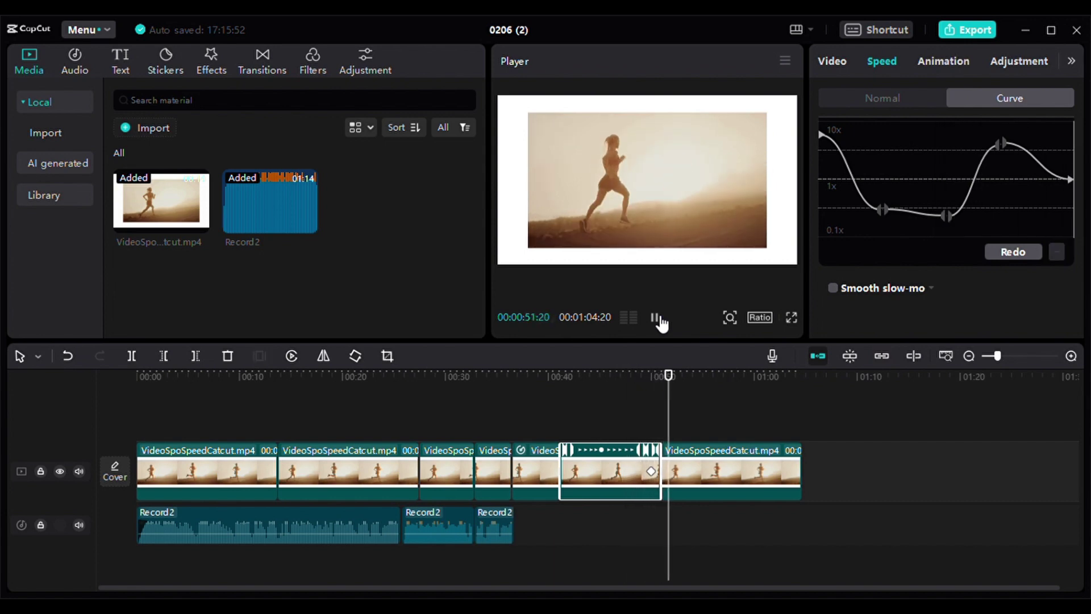
pyautogui.click(658, 320)
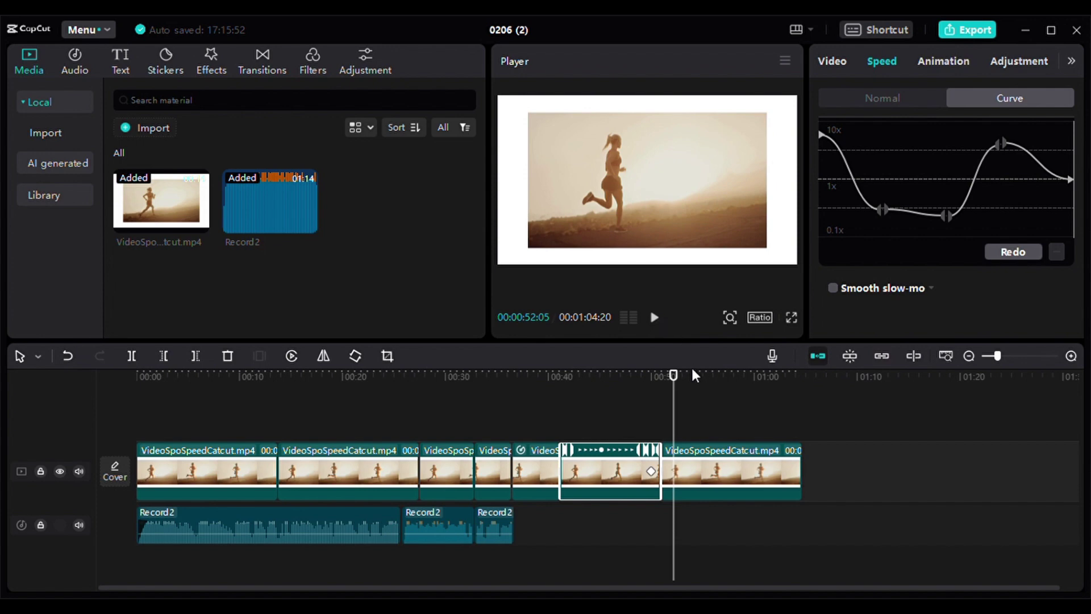
pyautogui.moveTo(677, 377); pyautogui.dragTo(565, 406)
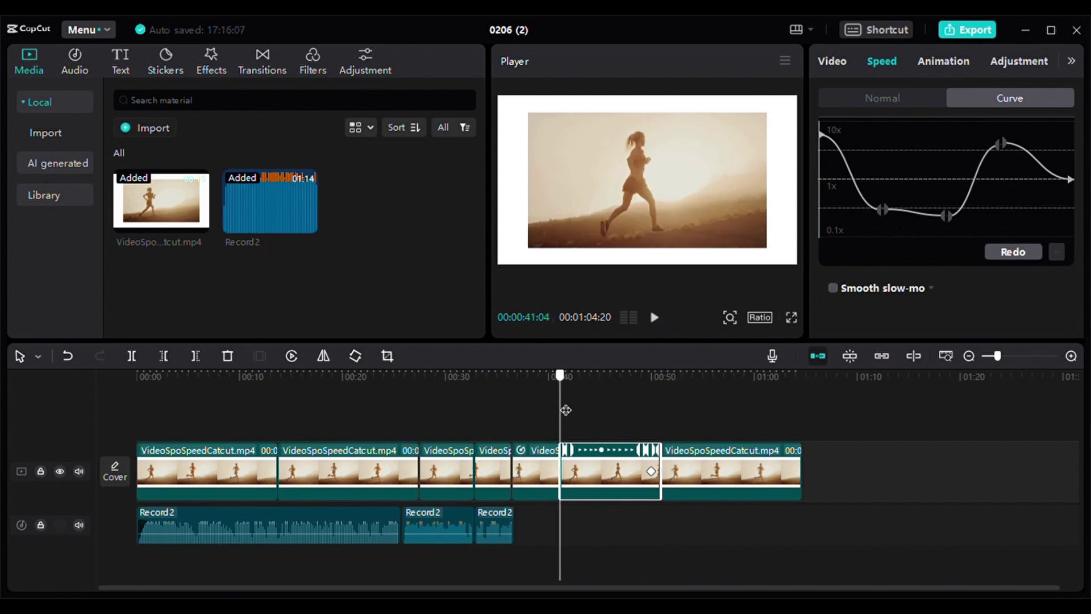
pyautogui.click(648, 398)
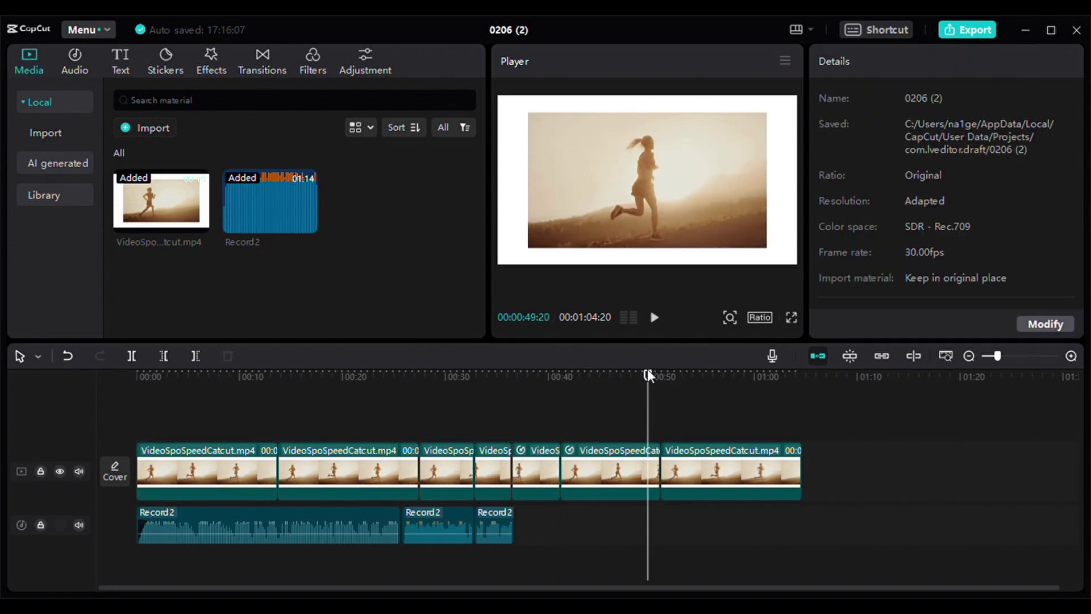
pyautogui.moveTo(647, 375); pyautogui.dragTo(569, 411)
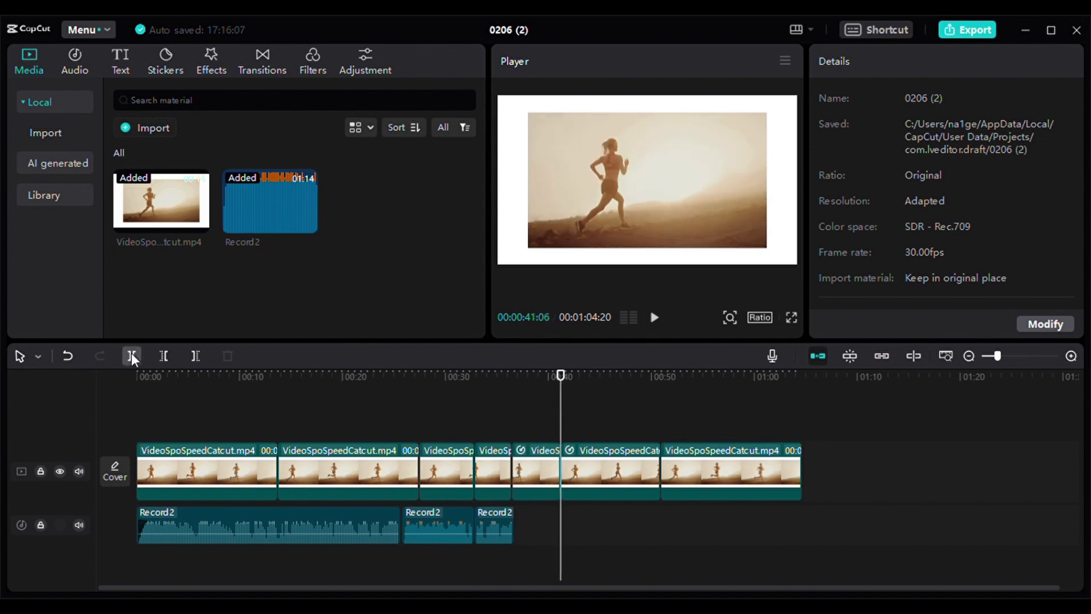
pyautogui.click(638, 471)
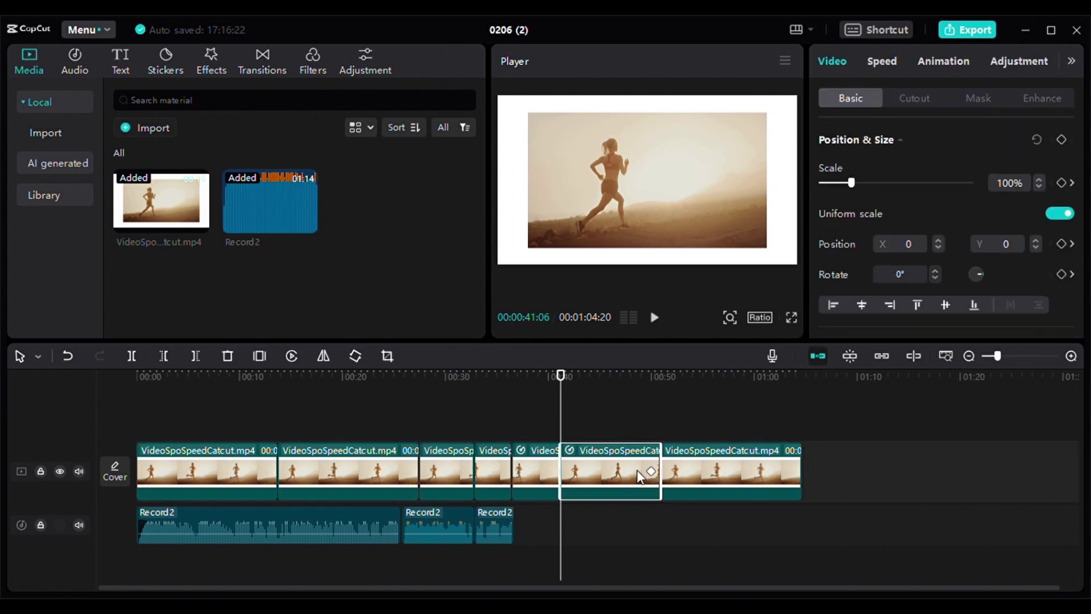
pyautogui.click(712, 463)
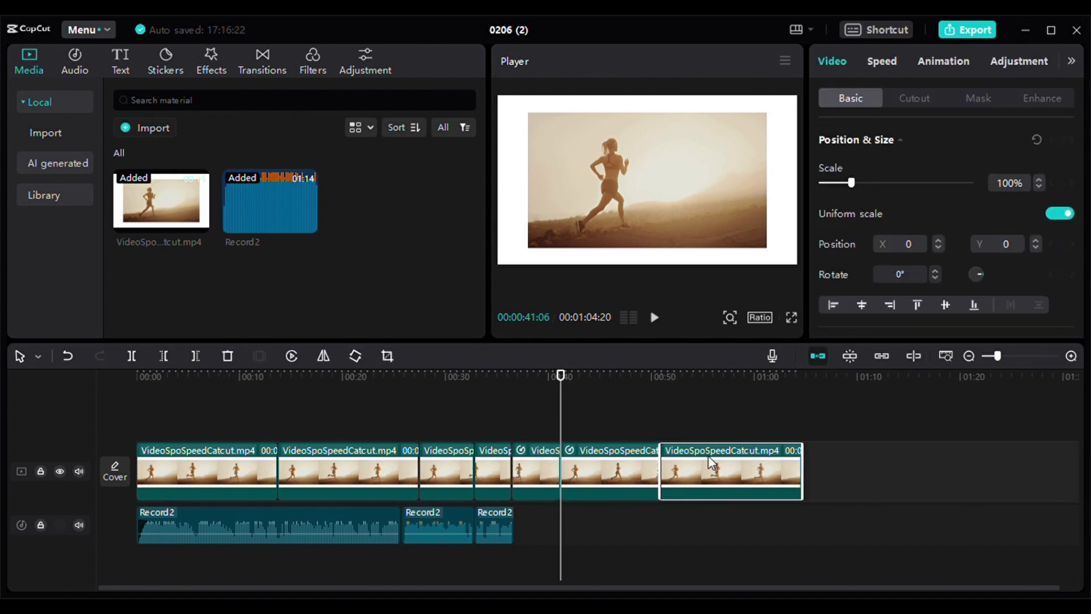
pyautogui.click(583, 461)
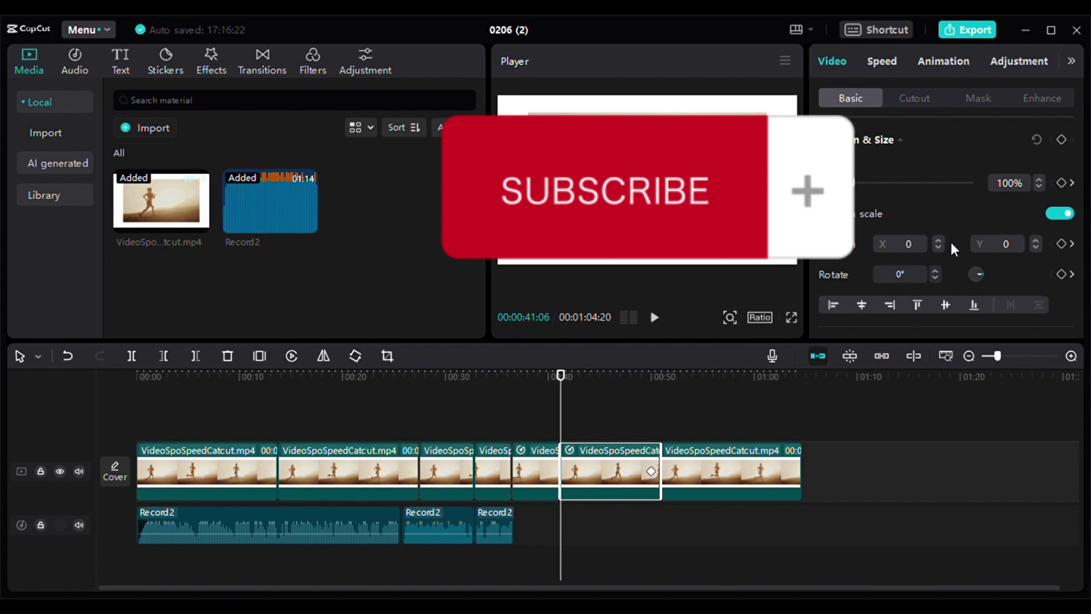
pyautogui.scroll(-5, 950, 242)
pyautogui.scroll(5, 951, 242)
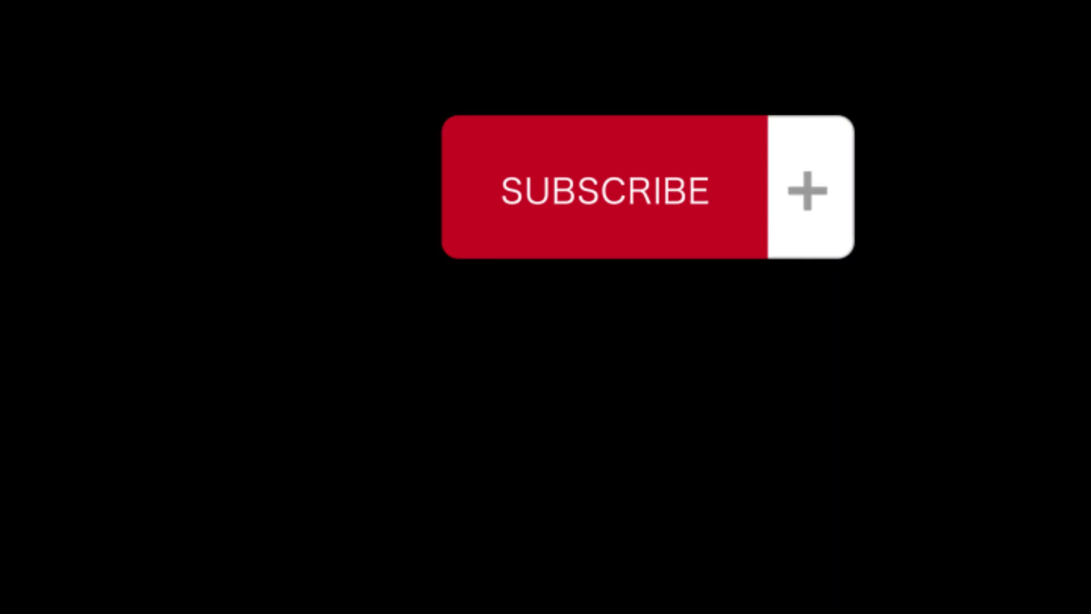